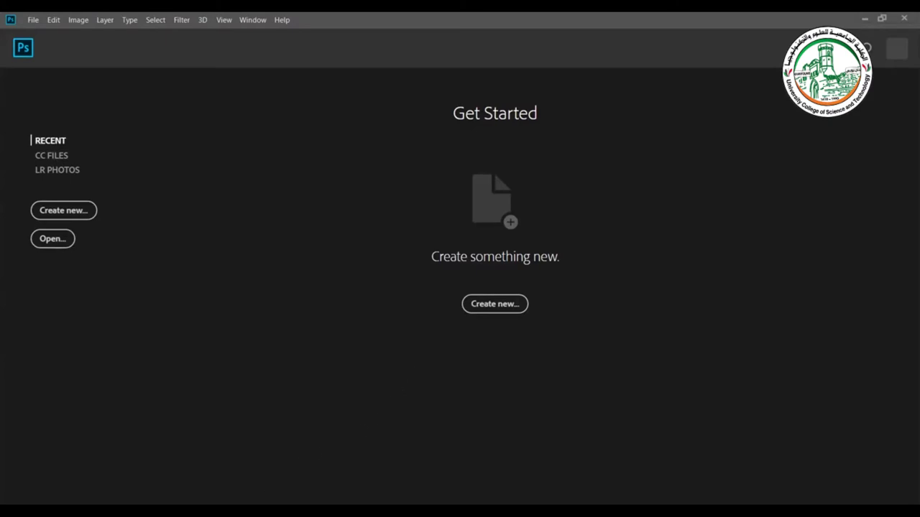
Open beach image 1 from the EX 11 folder and place island image 2 over its centre as a new layer.
left_click(251, 479)
left_click_drag(747, 151, 386, 398)
mouse_move(237, 503)
left_click(230, 463)
left_click(614, 195)
left_click_drag(617, 201, 370, 310)
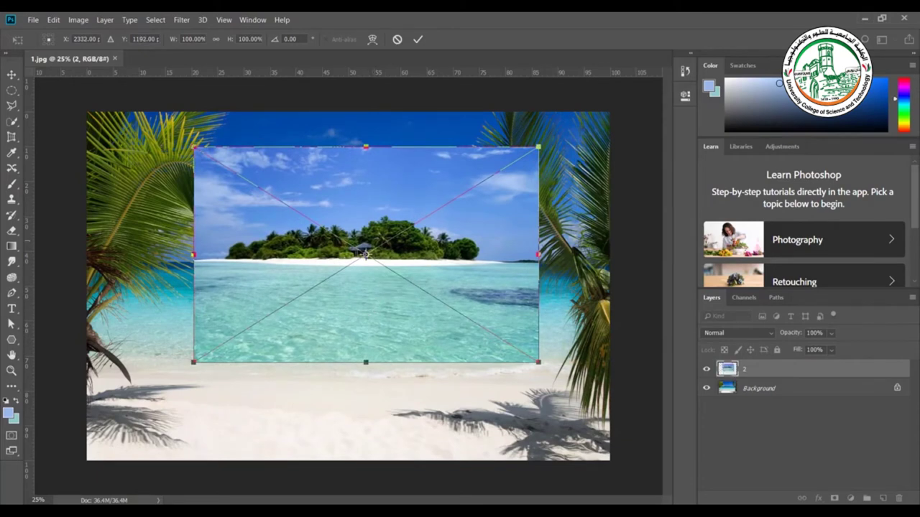
left_click_drag(354, 306, 357, 306)
key("Return")
Rasterize layer 2 containing the island so it can be erased.
key("e")
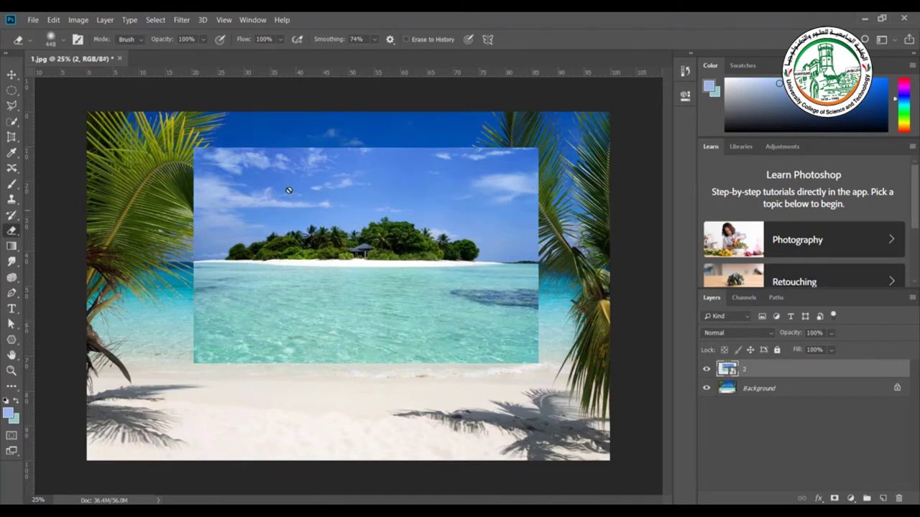
right_click(745, 372)
left_click(779, 212)
Erase the sky, sea and side edges around the island on layer 2 with a soft 511 px Eraser at 0% hardness.
left_click(12, 230)
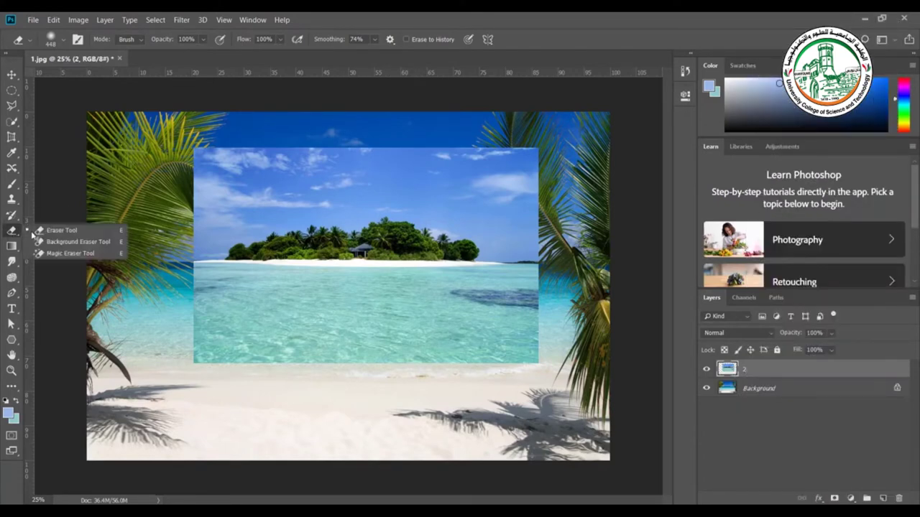
left_click(61, 231)
left_click(65, 43)
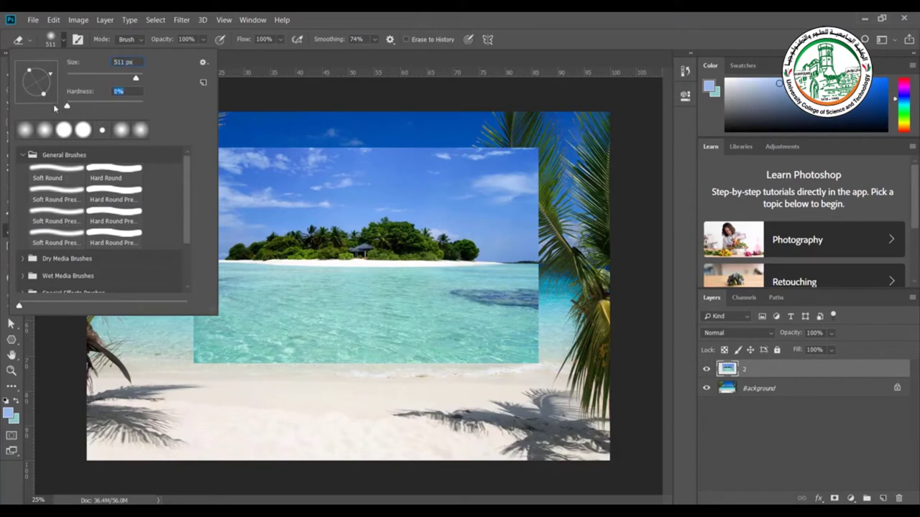
left_click(323, 164)
mouse_move(237, 169)
left_mouse_down()
mouse_move(211, 174)
mouse_move(207, 156)
mouse_move(198, 183)
mouse_move(222, 165)
mouse_move(271, 201)
mouse_move(232, 210)
mouse_move(349, 179)
mouse_move(429, 194)
mouse_move(450, 209)
mouse_move(426, 173)
mouse_move(496, 165)
mouse_move(421, 143)
mouse_move(414, 154)
left_mouse_up()
mouse_move(522, 216)
left_mouse_down()
mouse_move(539, 238)
mouse_move(470, 219)
mouse_move(550, 302)
mouse_move(512, 295)
mouse_move(451, 306)
mouse_move(528, 356)
mouse_move(448, 336)
mouse_move(557, 344)
mouse_move(444, 364)
mouse_move(288, 334)
mouse_move(399, 349)
mouse_move(157, 341)
mouse_move(210, 347)
mouse_move(197, 302)
mouse_move(228, 303)
mouse_move(198, 288)
mouse_move(420, 314)
mouse_move(352, 300)
mouse_move(482, 301)
mouse_move(470, 325)
mouse_move(352, 357)
mouse_move(526, 329)
mouse_move(545, 311)
mouse_move(534, 298)
mouse_move(543, 288)
mouse_move(525, 287)
mouse_move(565, 252)
mouse_move(560, 238)
mouse_move(499, 221)
left_mouse_up()
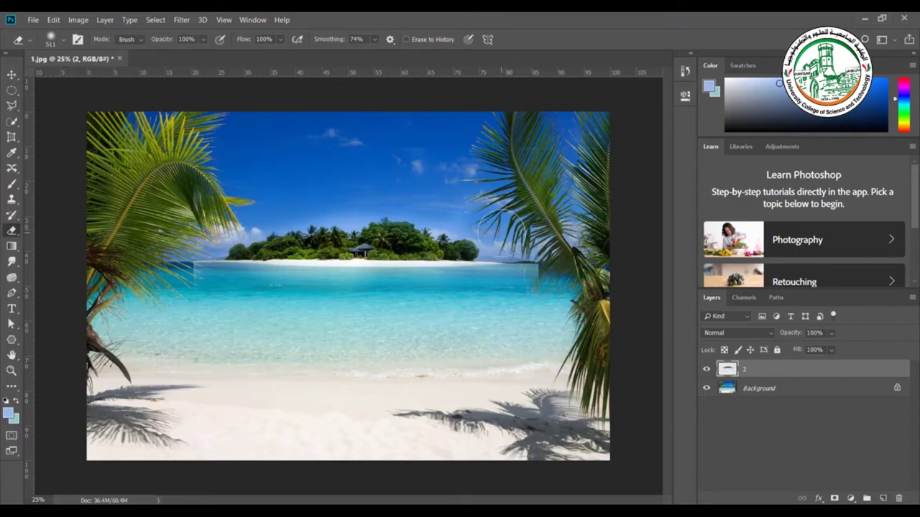
left_click_drag(519, 224, 546, 236)
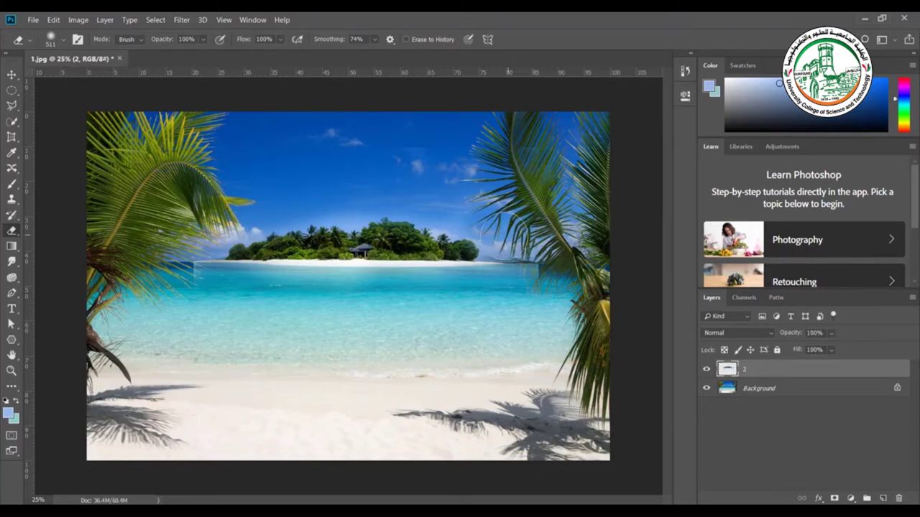
mouse_move(510, 230)
left_mouse_down()
mouse_move(558, 280)
mouse_move(532, 295)
mouse_move(578, 255)
mouse_move(556, 275)
left_mouse_up()
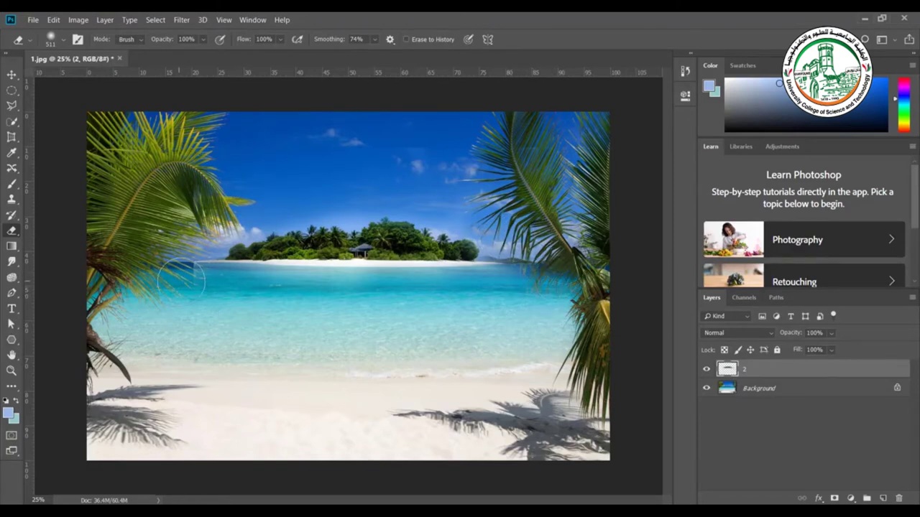
mouse_move(187, 266)
left_mouse_down()
mouse_move(177, 248)
mouse_move(223, 213)
left_mouse_up()
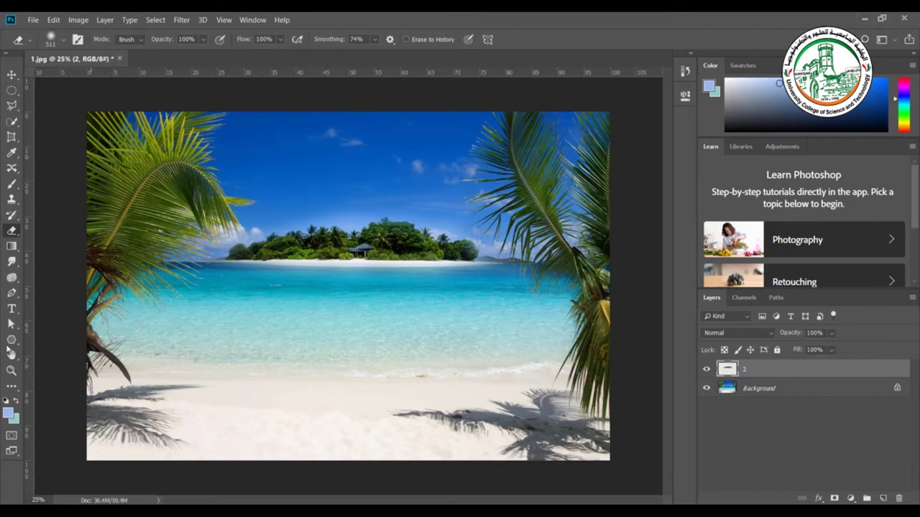
key("v")
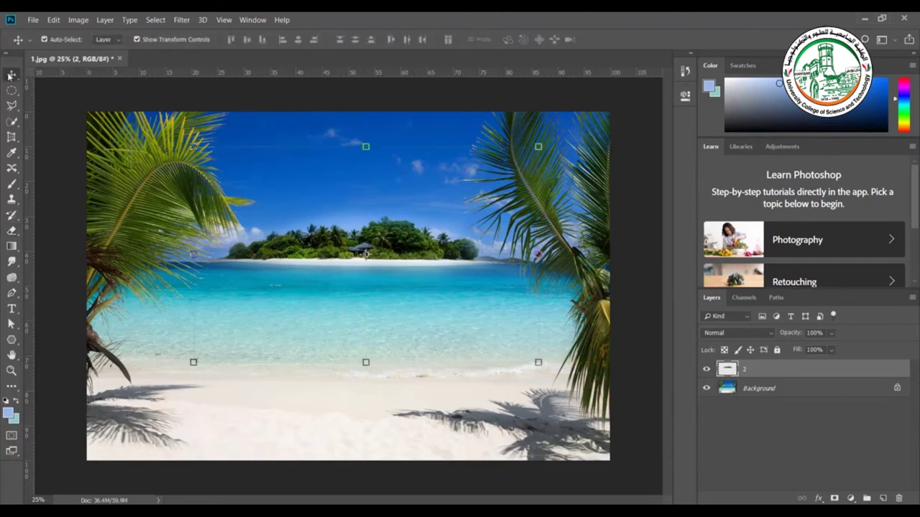
left_click(420, 261)
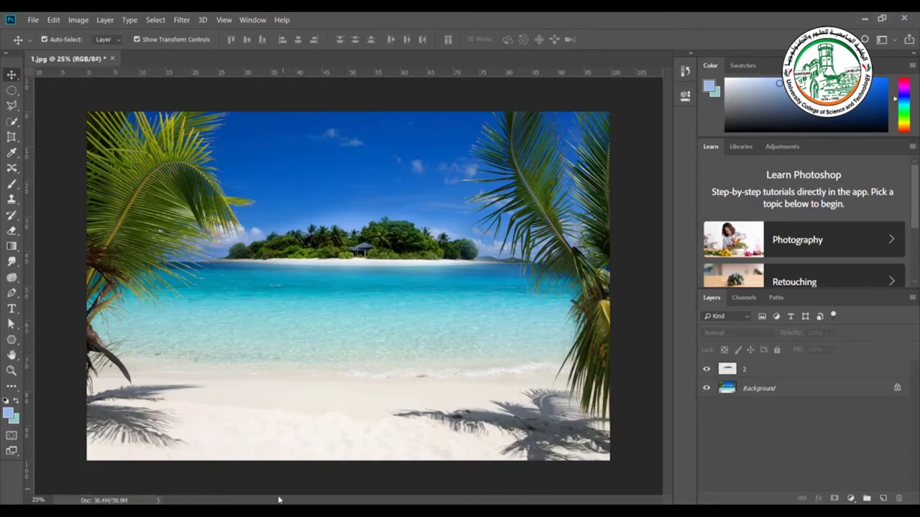
Open balloon landscape image 3 from the EX 11 folder as a separate document.
left_click(222, 484)
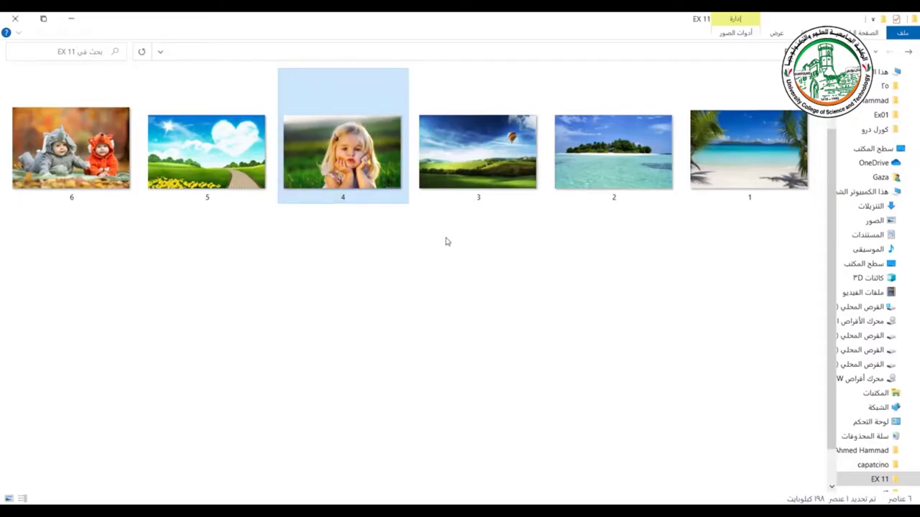
left_click(496, 184)
left_click_drag(495, 184, 323, 58)
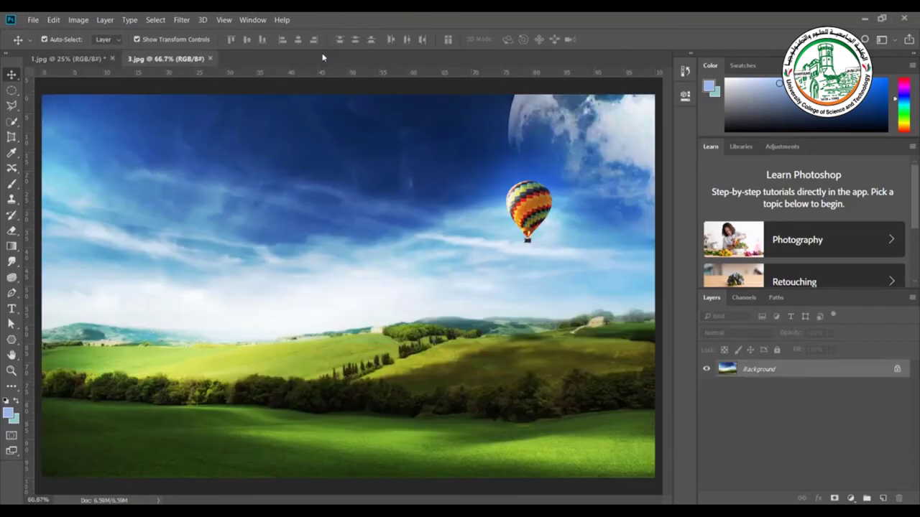
Place image 4 of the girl over the landscape, scaled to about 45.6%, in the sky opposite the balloon.
left_click(220, 481)
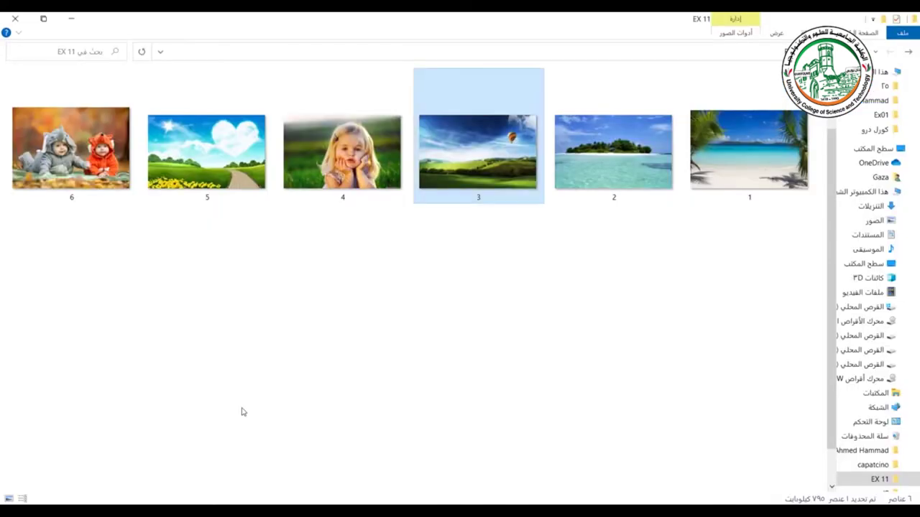
left_click_drag(343, 155, 209, 275)
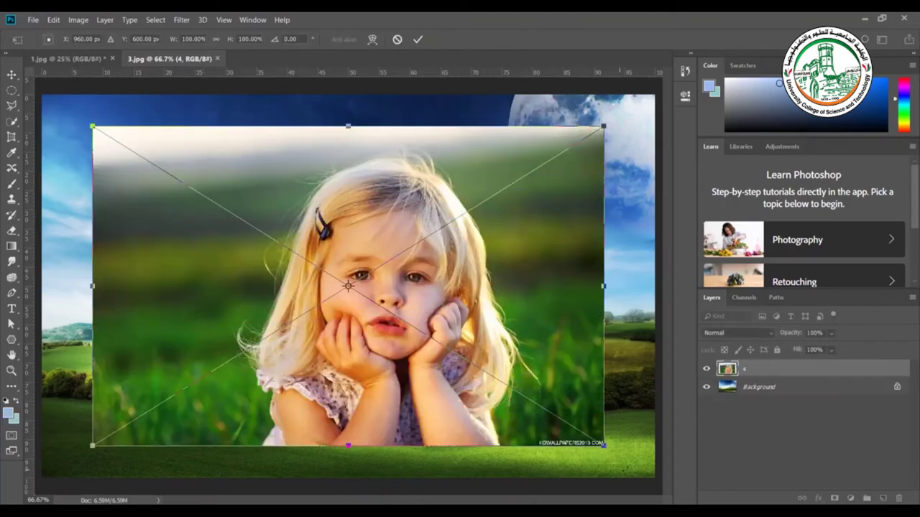
left_click_drag(605, 446, 296, 316)
left_click_drag(198, 171, 219, 228)
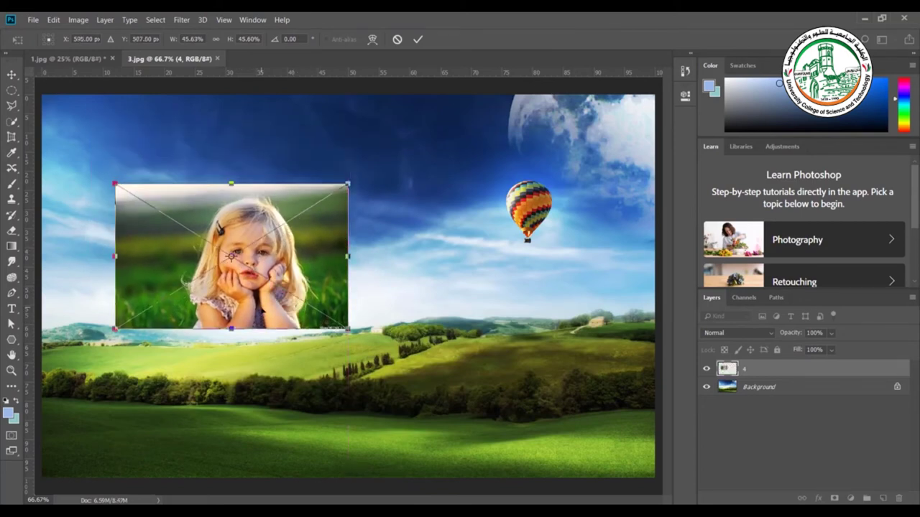
key("Return")
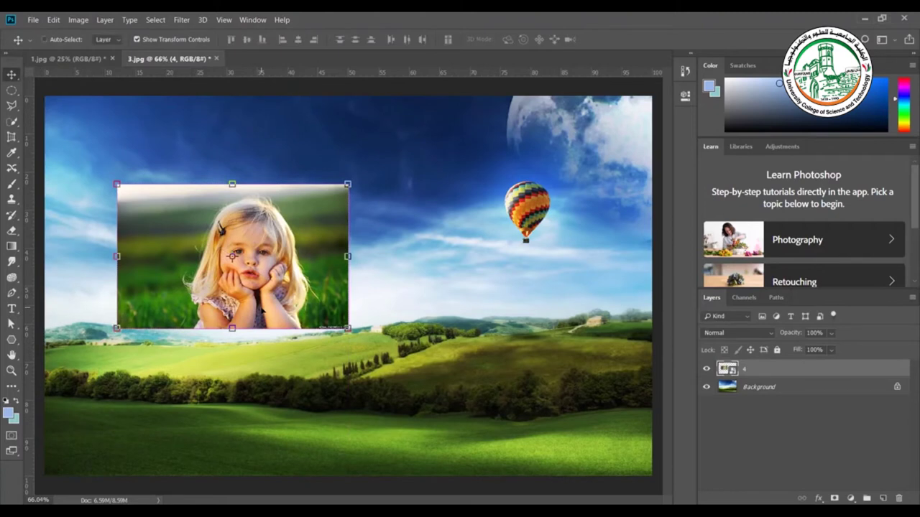
Rasterize layer 4 containing the girl so it can be erased.
key("ctrl+minus")
key("e")
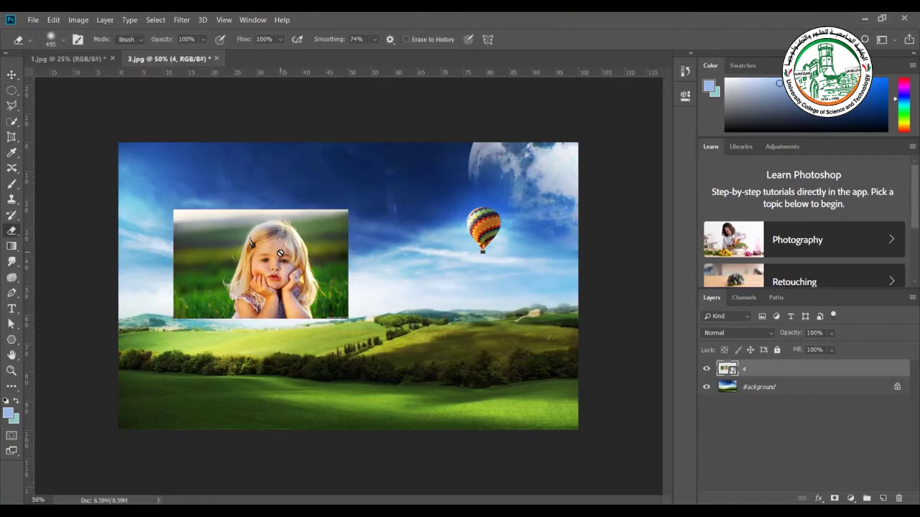
right_click(765, 369)
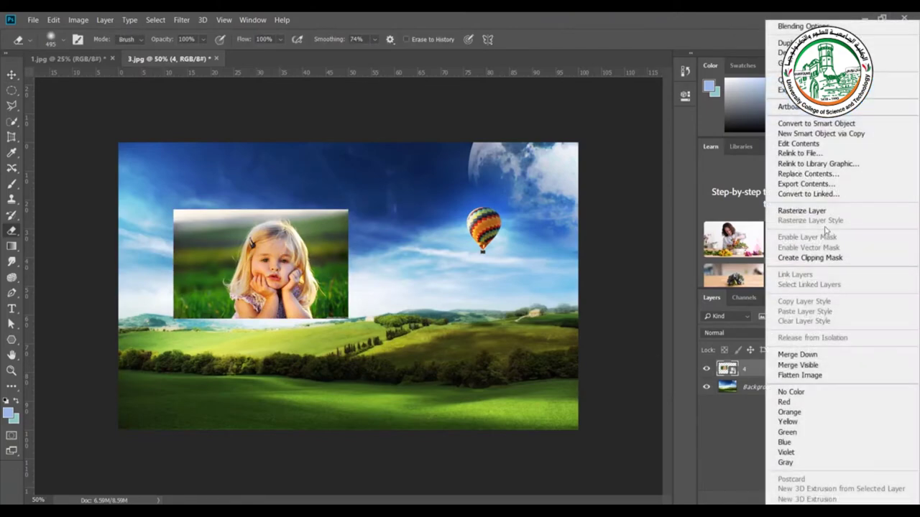
left_click(798, 209)
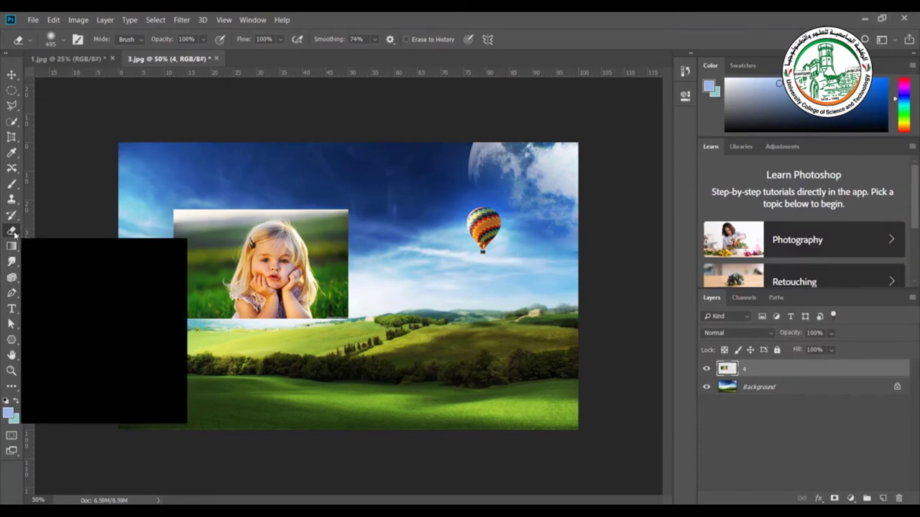
Erase the photo background around the girl on layer 4 with a soft Eraser, first at 495 px and closer in at 171 px.
mouse_move(201, 189)
left_mouse_down()
mouse_move(188, 225)
mouse_move(186, 202)
mouse_move(183, 214)
mouse_move(173, 322)
left_mouse_up()
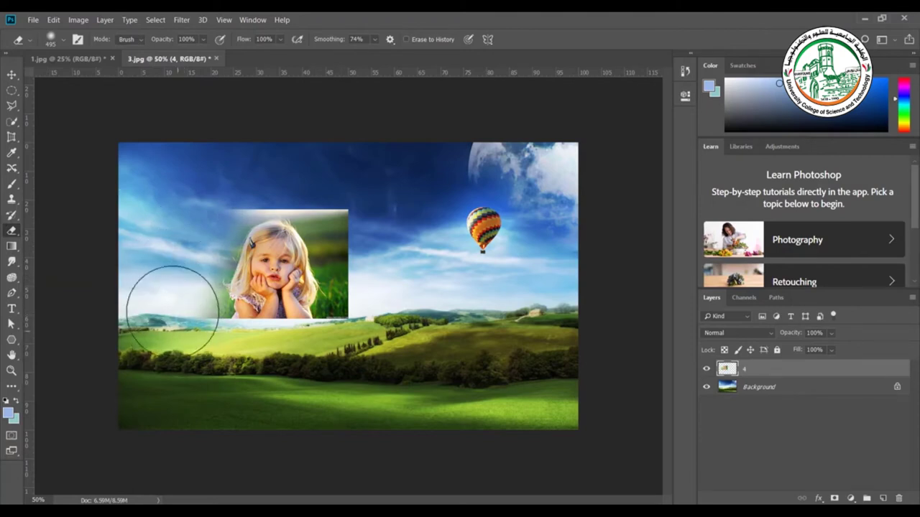
mouse_move(336, 177)
left_mouse_down()
mouse_move(367, 244)
mouse_move(372, 331)
left_mouse_up()
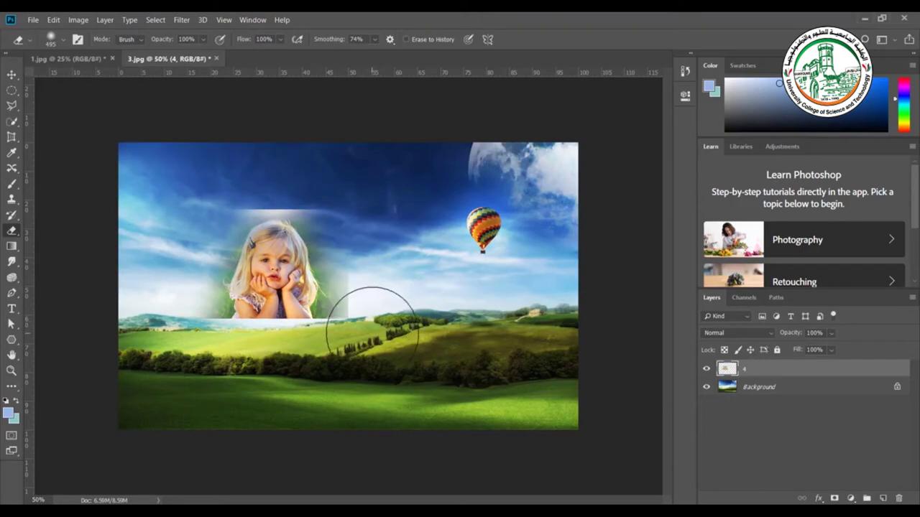
right_click(384, 299)
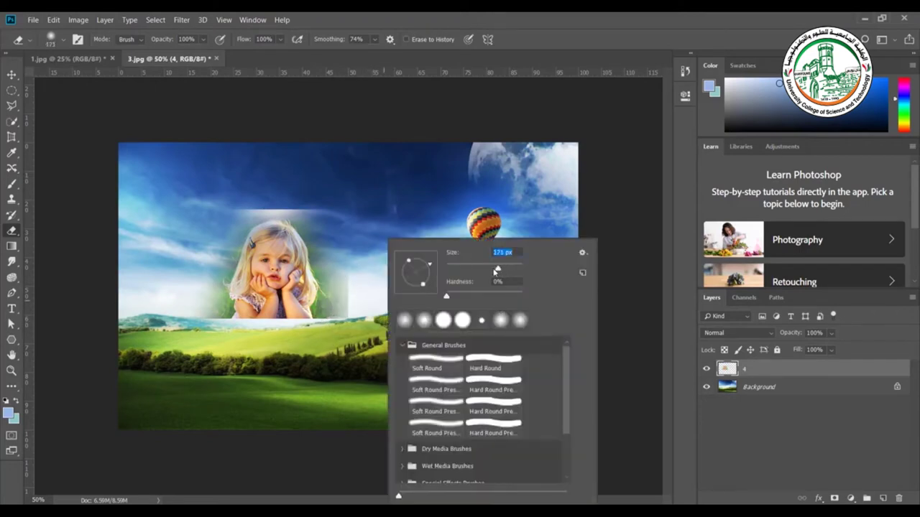
key("Return")
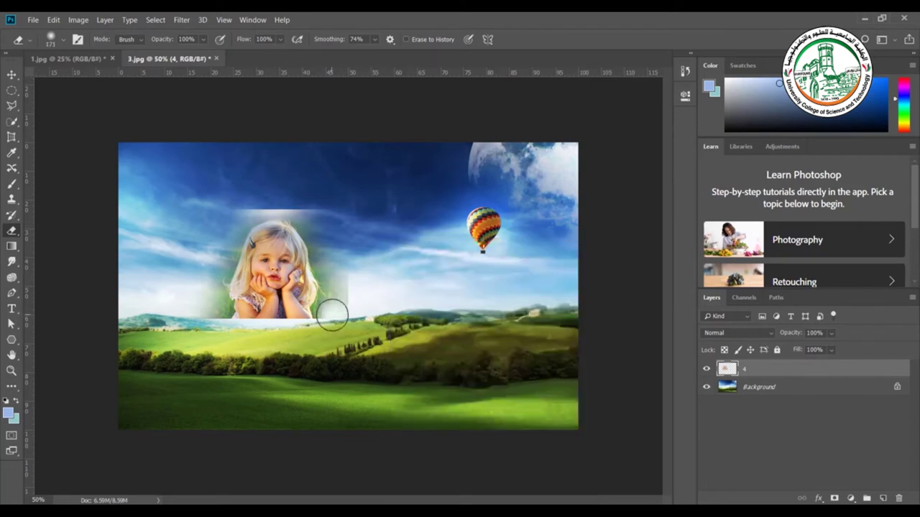
mouse_move(332, 322)
left_mouse_down()
mouse_move(350, 285)
mouse_move(334, 268)
mouse_move(323, 214)
mouse_move(272, 194)
mouse_move(250, 194)
mouse_move(228, 215)
mouse_move(293, 198)
left_mouse_up()
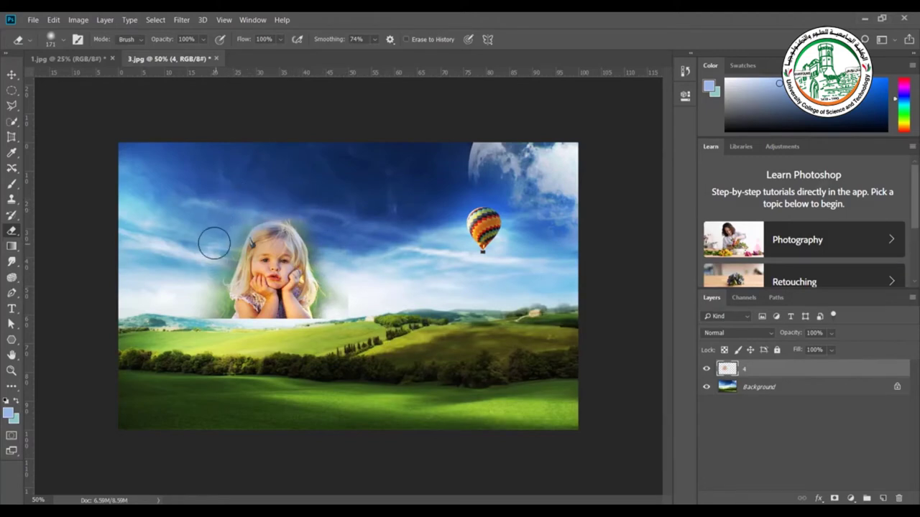
key("ctrl+plus")
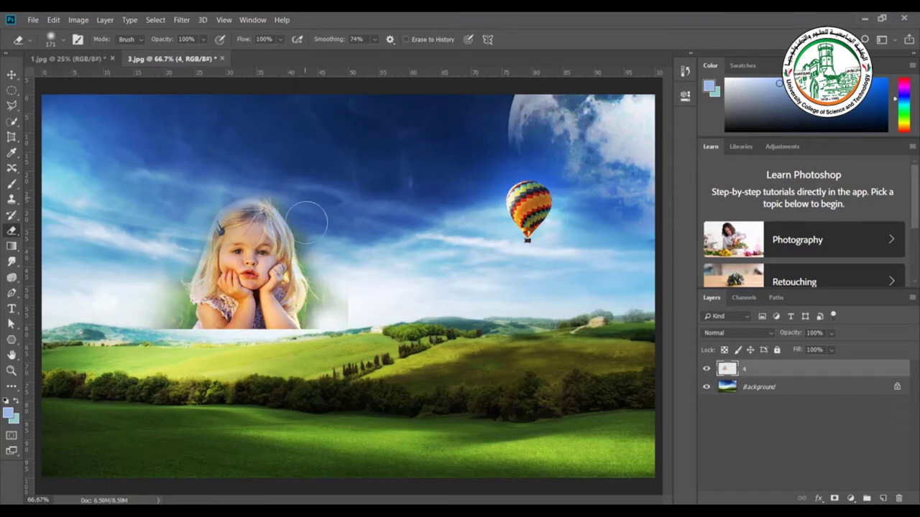
left_click_drag(324, 263, 314, 311)
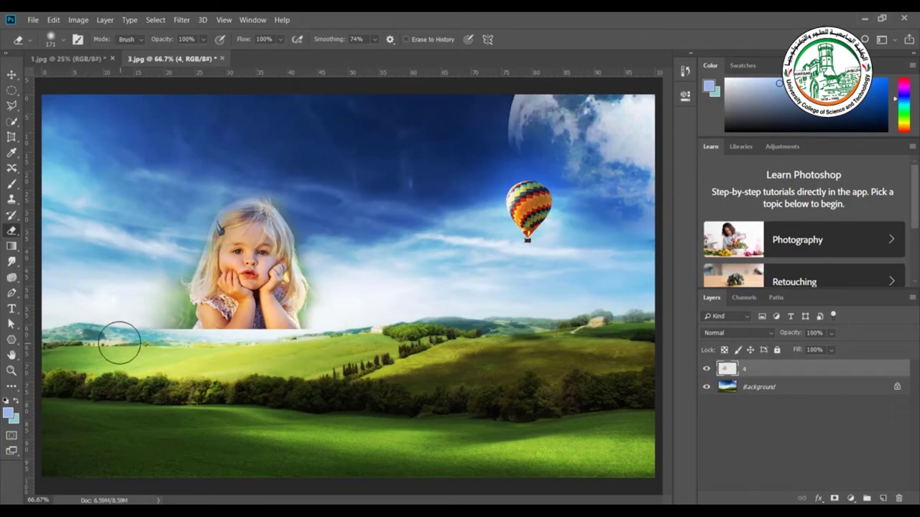
left_click_drag(176, 310, 188, 323)
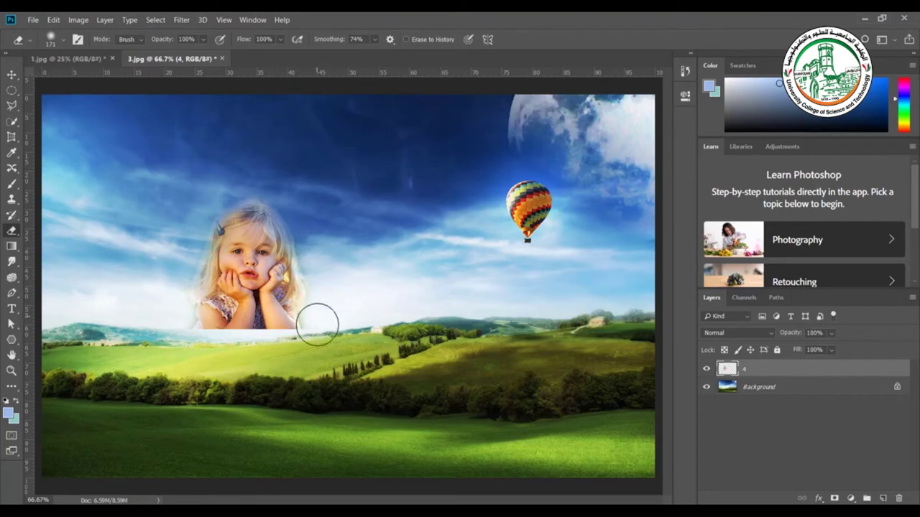
Fade the girl's outer and lower edges into the sky with a soft 385 px Eraser at 0% hardness.
right_click(158, 271)
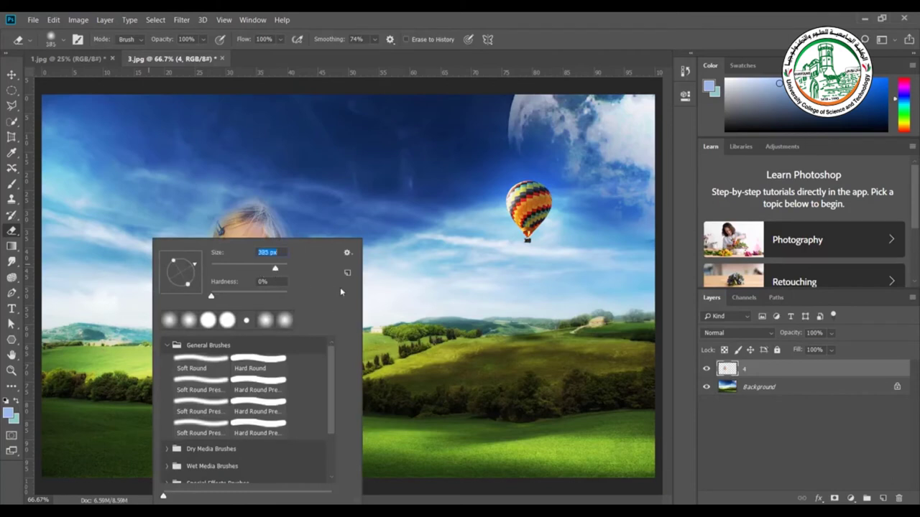
key("Return")
mouse_move(276, 333)
left_mouse_down()
mouse_move(196, 341)
mouse_move(316, 338)
mouse_move(171, 339)
mouse_move(166, 298)
mouse_move(148, 266)
mouse_move(183, 184)
mouse_move(196, 175)
mouse_move(253, 153)
mouse_move(292, 161)
mouse_move(335, 211)
mouse_move(345, 268)
mouse_move(384, 297)
left_mouse_up()
Move the faded girl farther away from the balloon, toward the landscape's near edge, and deselect the layer.
left_click(11, 74)
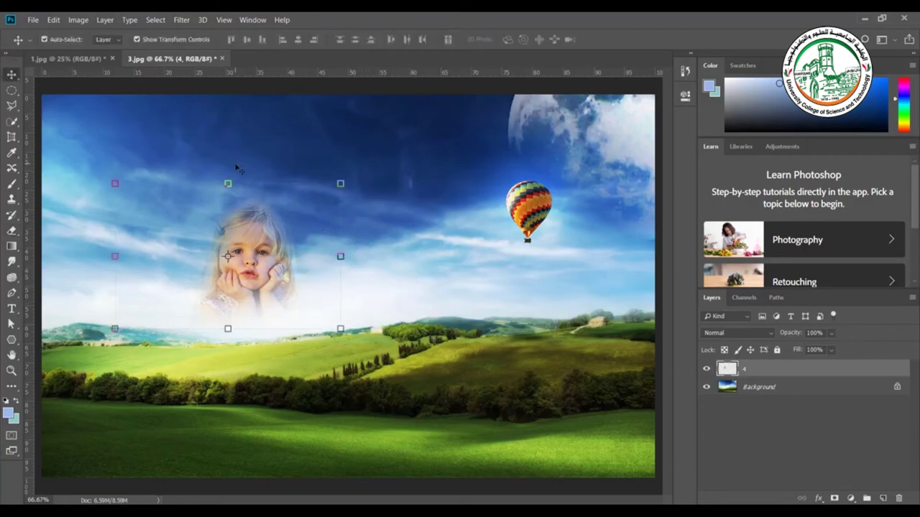
key("ctrl+t")
left_click_drag(301, 243, 245, 226)
key("Return")
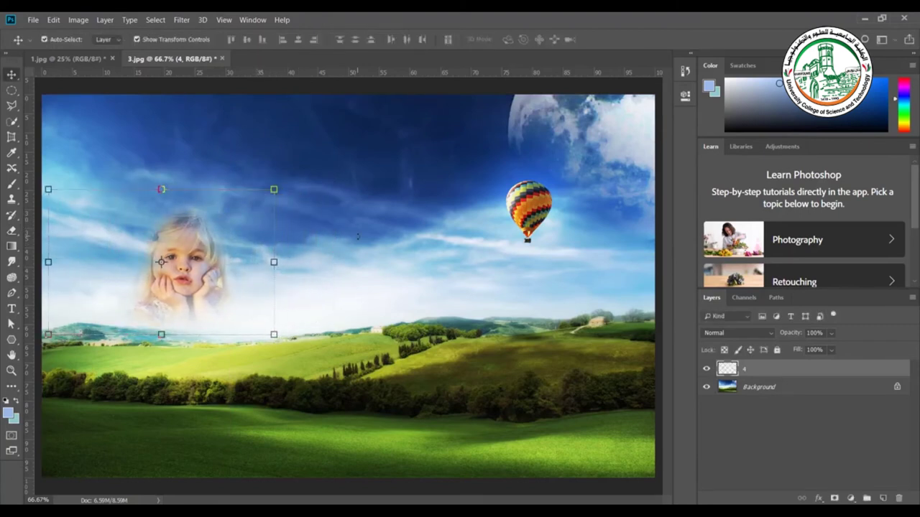
left_click(357, 240)
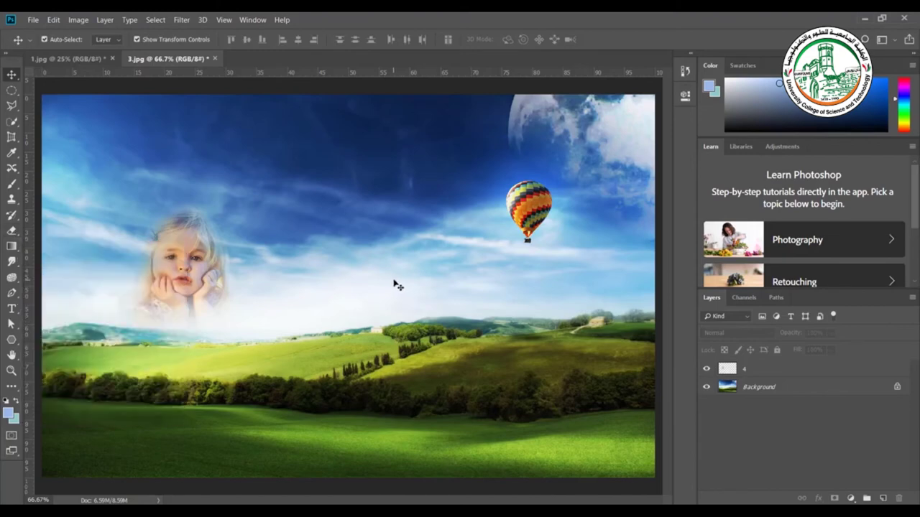
Open heart-cloud image 5 from the EX 11 folder as a separate document.
mouse_move(270, 505)
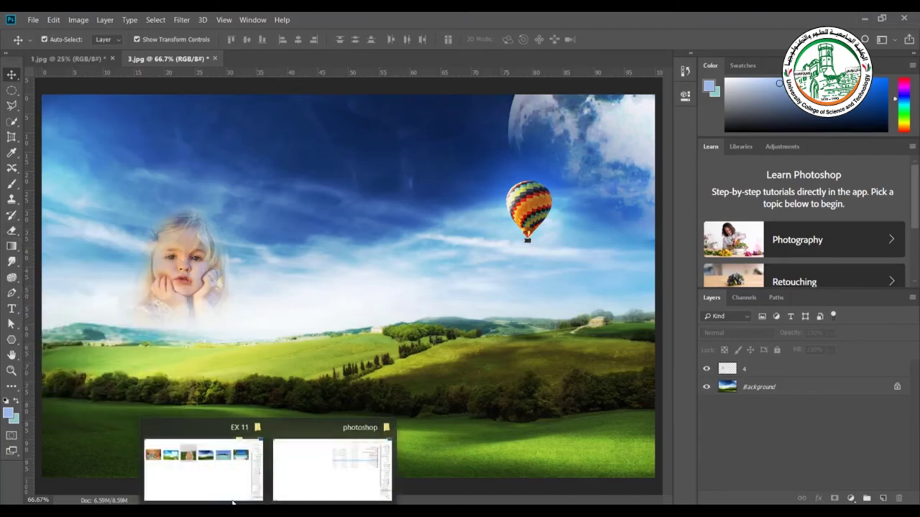
left_click(203, 468)
left_click_drag(253, 298, 314, 60)
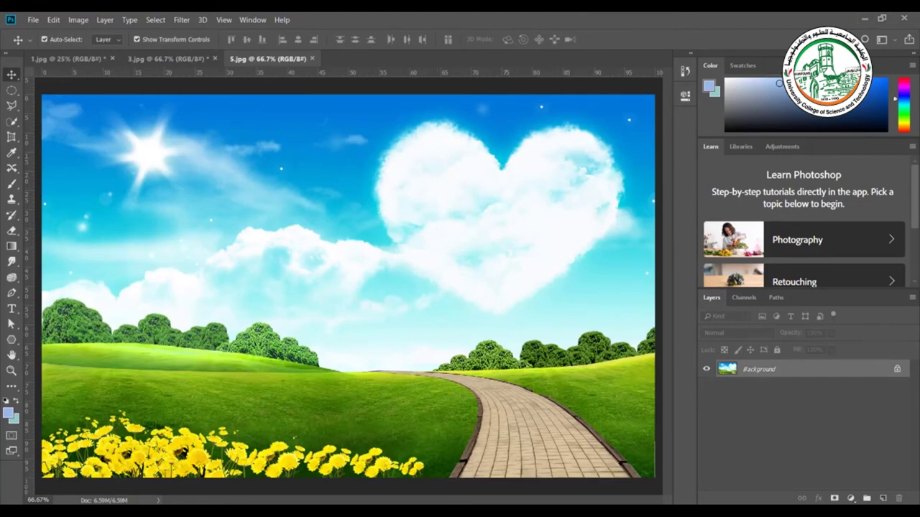
Place image 6 of the two babies over the heart-cloud picture at 100% and hide its layer.
left_click(214, 478)
left_click_drag(122, 173, 475, 380)
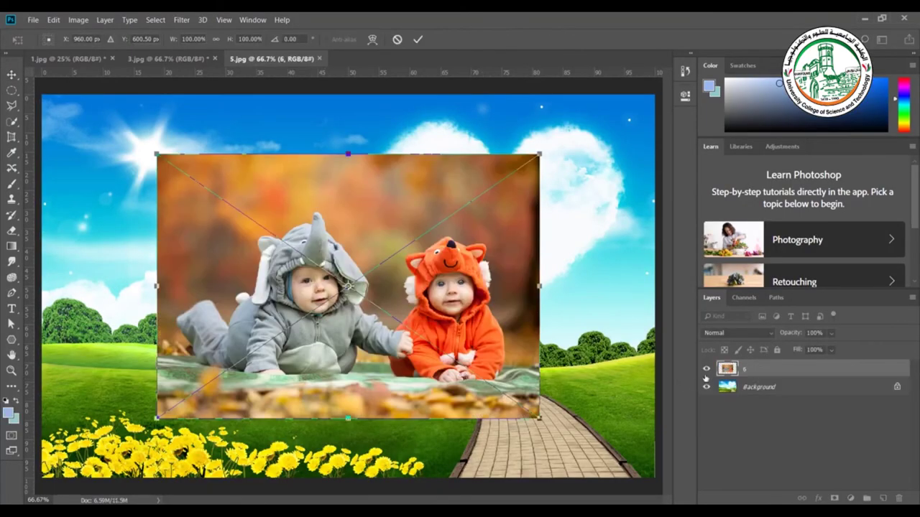
key("Return")
left_click(706, 369)
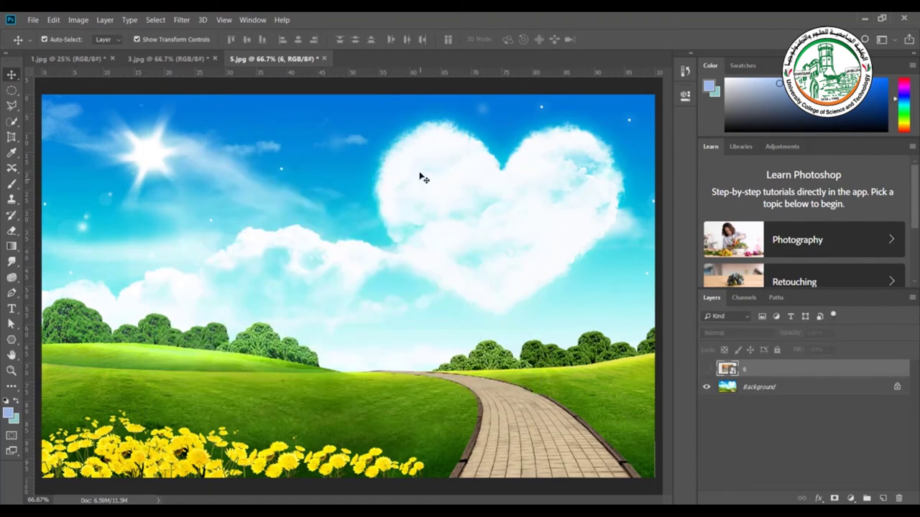
Unlock the heart-cloud Background layer so it can be erased.
left_click(11, 230)
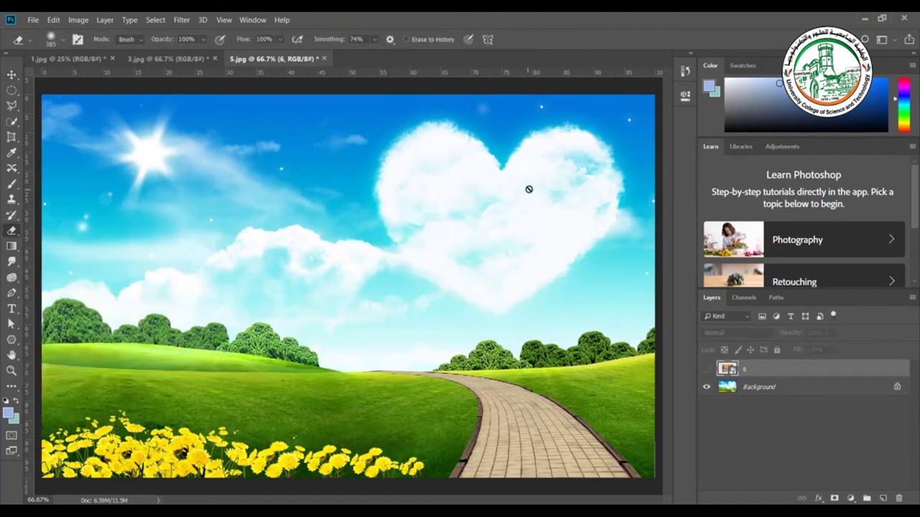
left_click(797, 388)
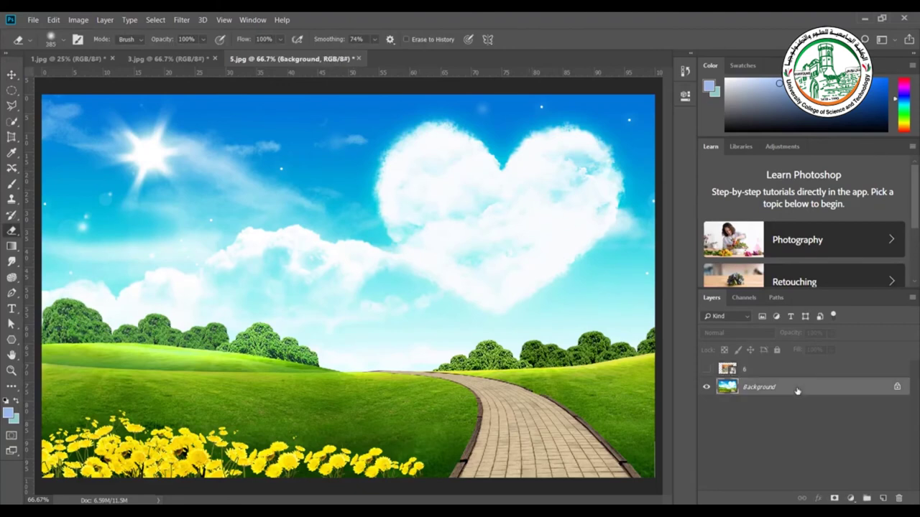
left_click(897, 388)
Erase the inside of the heart cloud with a soft 174 px Eraser at 0% hardness, keeping its fluffy white rim.
left_click_drag(12, 231, 54, 230)
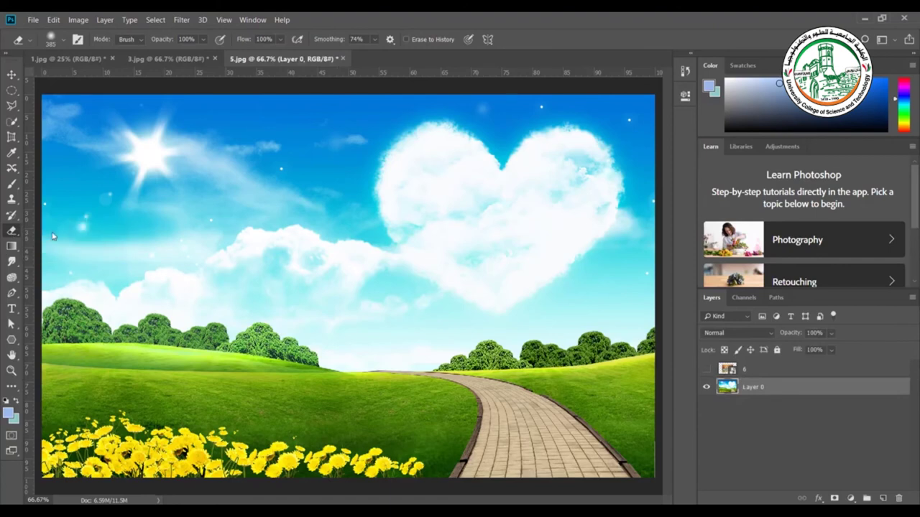
right_click(441, 240)
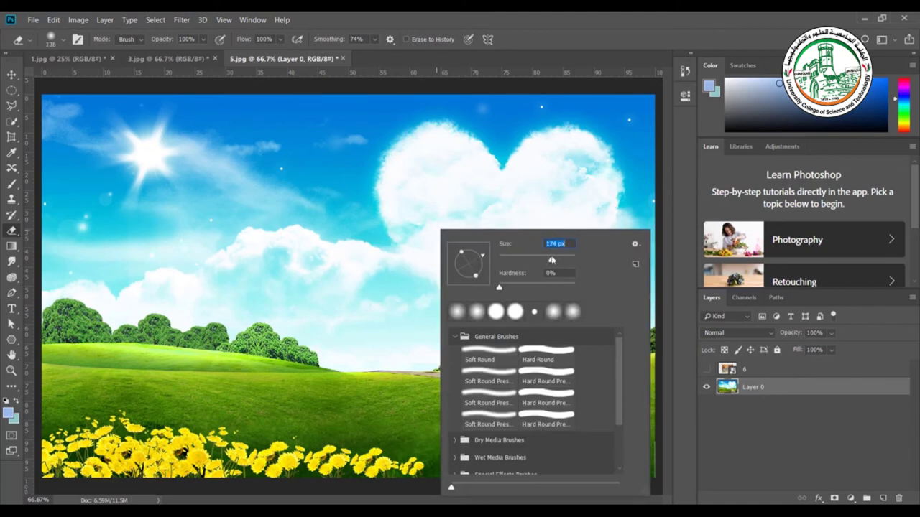
key("Return")
mouse_move(544, 188)
left_mouse_down()
mouse_move(521, 198)
mouse_move(534, 182)
mouse_move(579, 178)
mouse_move(584, 203)
mouse_move(563, 236)
mouse_move(505, 279)
mouse_move(425, 240)
mouse_move(407, 183)
mouse_move(415, 164)
mouse_move(450, 159)
mouse_move(487, 201)
mouse_move(522, 221)
mouse_move(501, 228)
mouse_move(449, 213)
mouse_move(496, 234)
mouse_move(568, 205)
mouse_move(571, 173)
mouse_move(587, 173)
mouse_move(574, 194)
mouse_move(478, 224)
mouse_move(427, 197)
mouse_move(466, 232)
mouse_move(455, 209)
mouse_move(498, 256)
mouse_move(567, 199)
left_mouse_up()
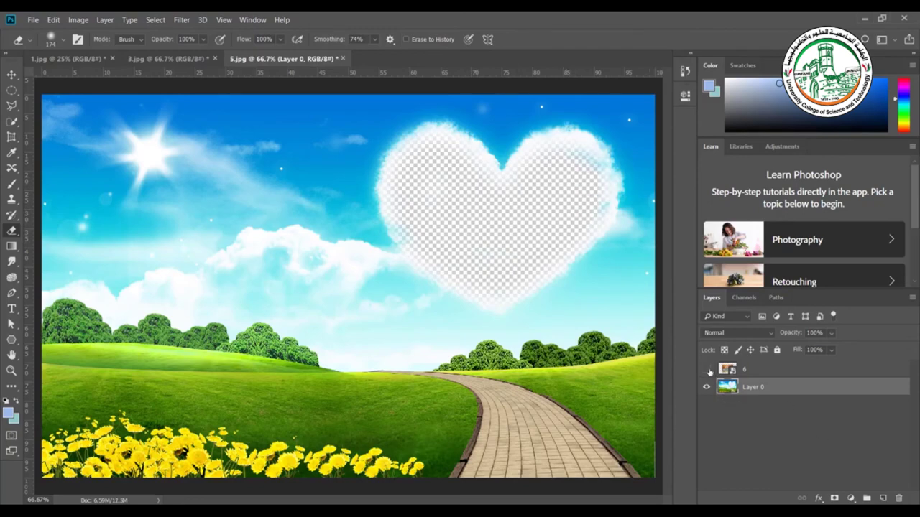
Show and rasterize the babies' photo layer 6, placing it beneath the heart-cloud layer.
left_click(707, 370)
right_click(758, 372)
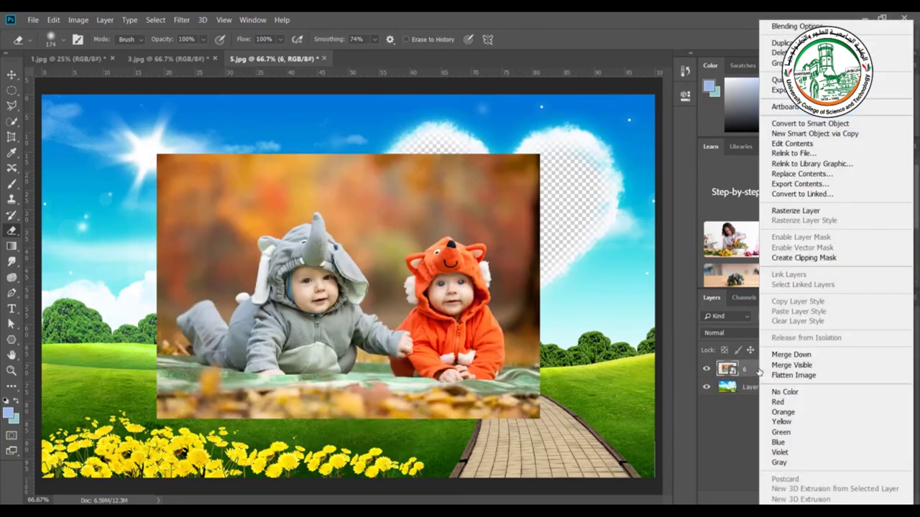
left_click(795, 210)
left_click_drag(784, 380, 780, 407)
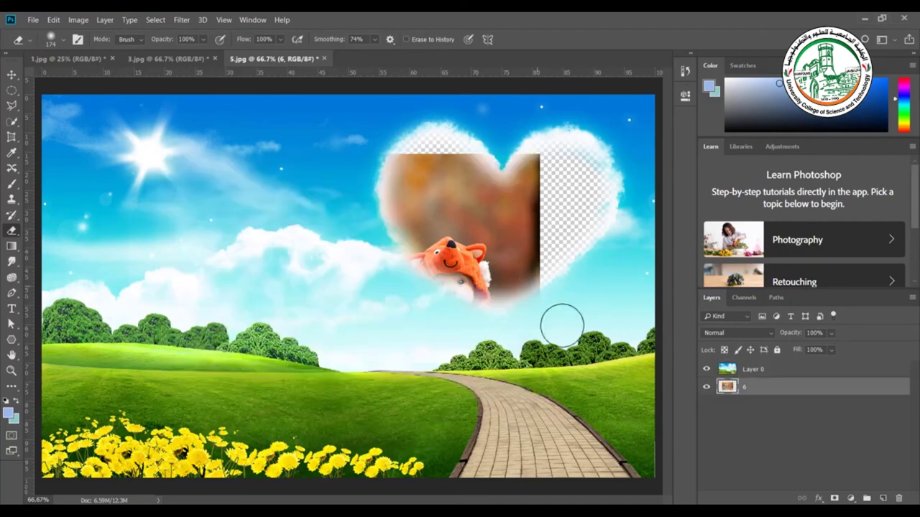
Scale the babies' photo to about 70% and position it so both babies sit inside the heart opening.
key("ctrl+t")
left_click_drag(465, 256, 560, 240)
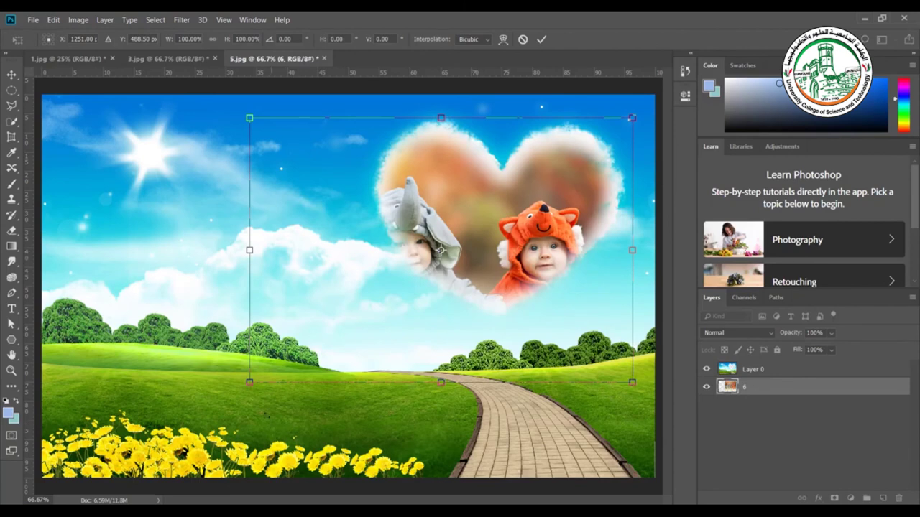
left_click_drag(248, 383, 375, 334)
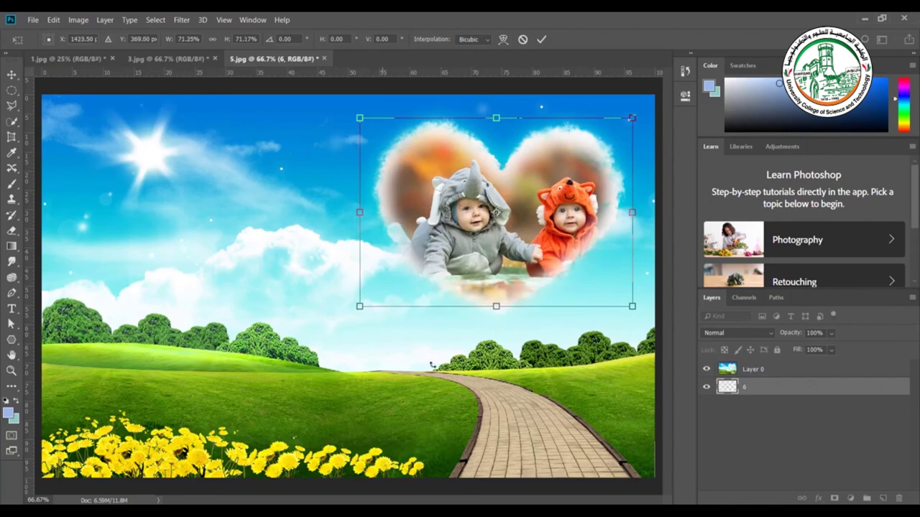
left_click_drag(632, 306, 637, 309)
left_click_drag(538, 253, 528, 253)
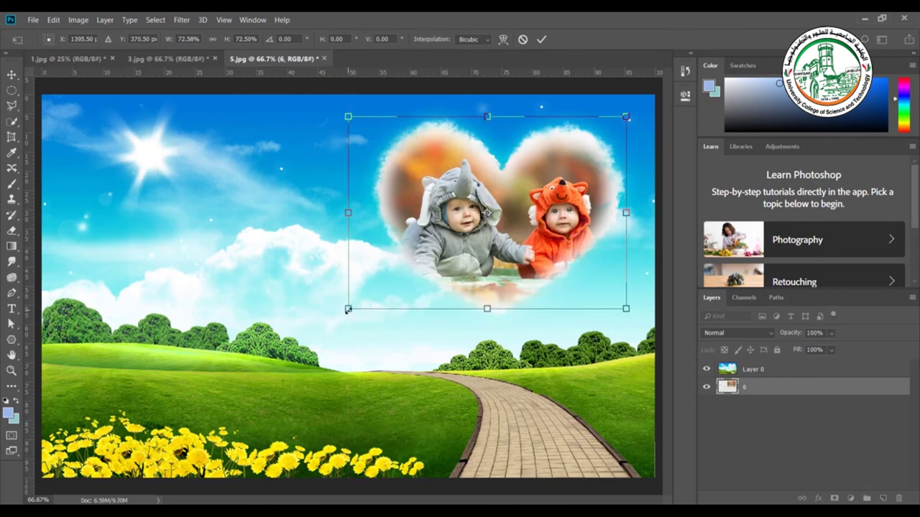
left_click_drag(348, 308, 358, 300)
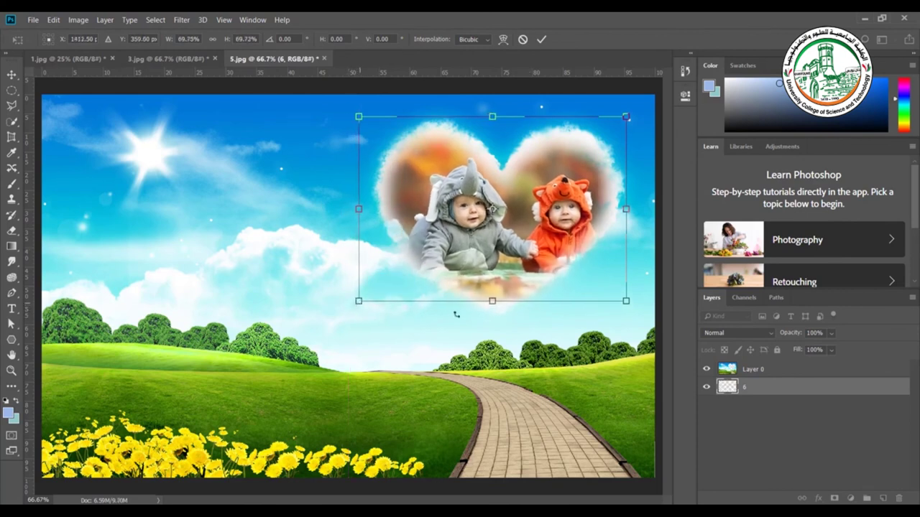
left_click_drag(492, 208, 492, 214)
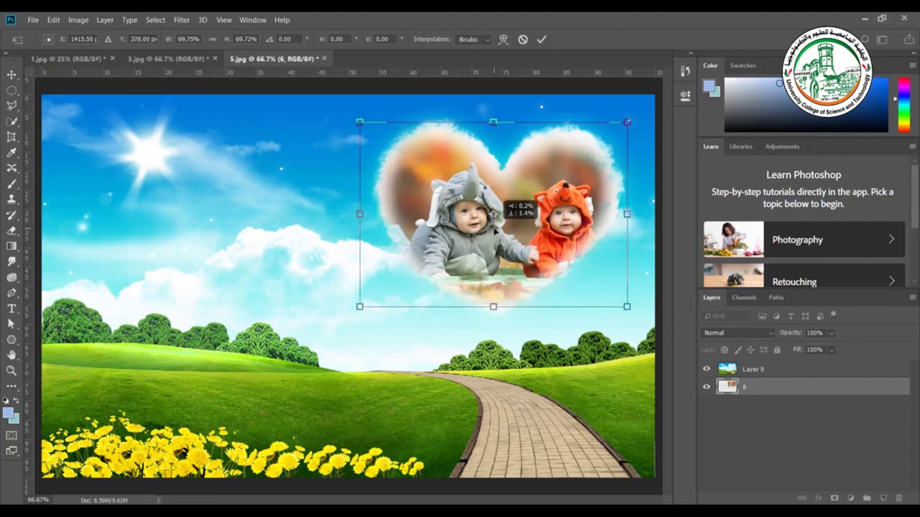
key("Return")
key("e")
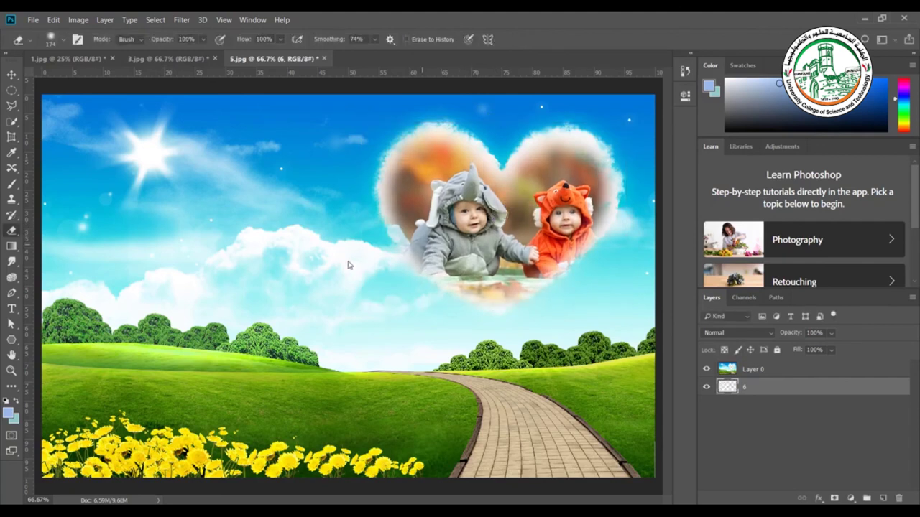